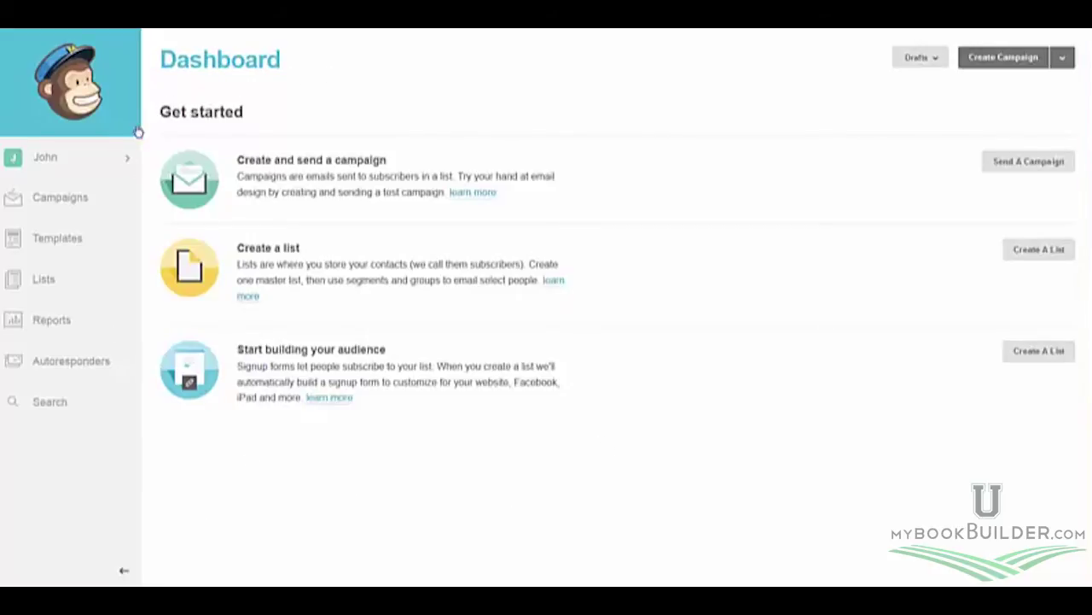
Start a new email template from the Templates list and view the basic layouts.
{"action": "left_click", "coordinate": [49, 242]}
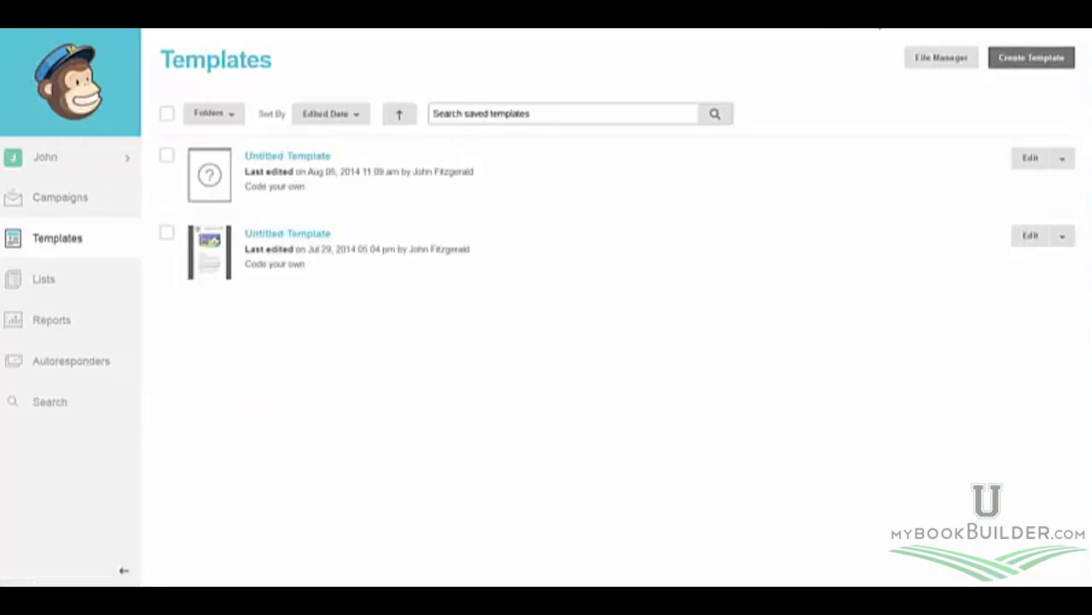
{"action": "left_click", "coordinate": [1029, 58]}
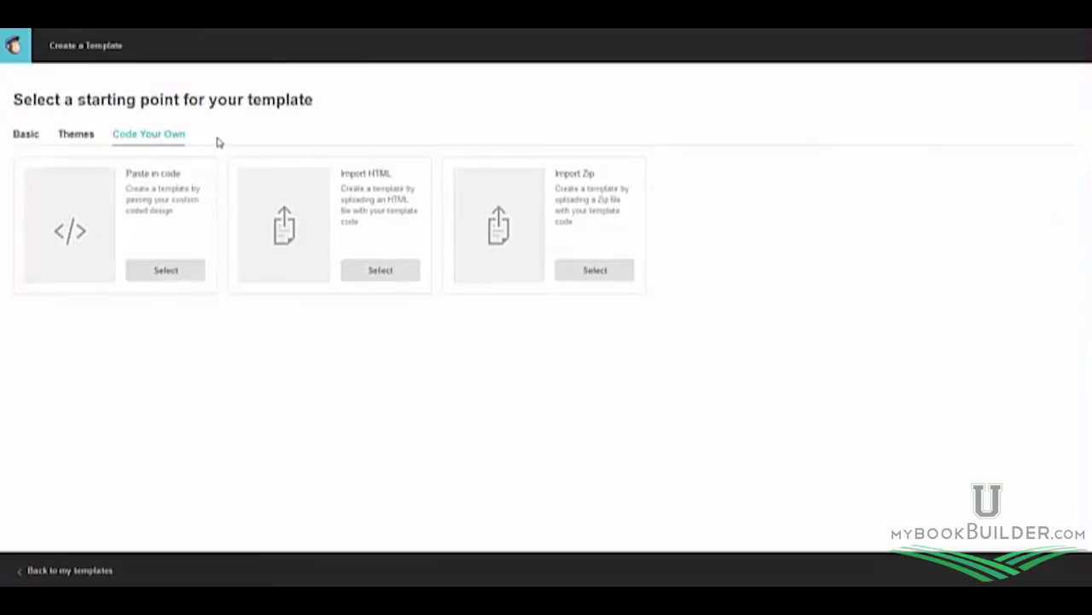
{"action": "left_click", "coordinate": [24, 137]}
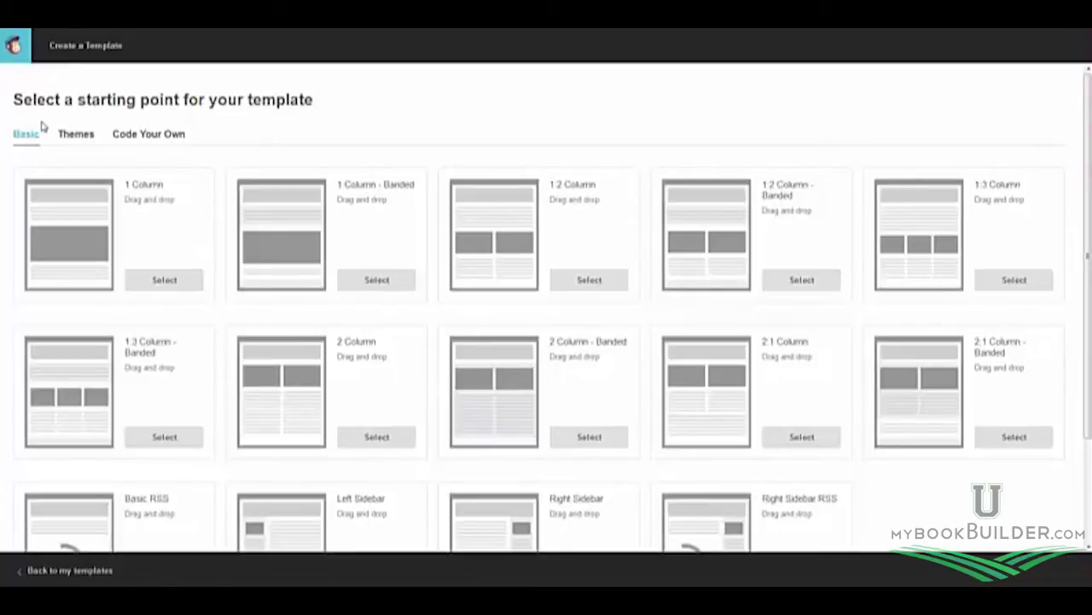
Begin the new template from the Paste in code option under Code Your Own.
{"action": "left_click", "coordinate": [155, 140]}
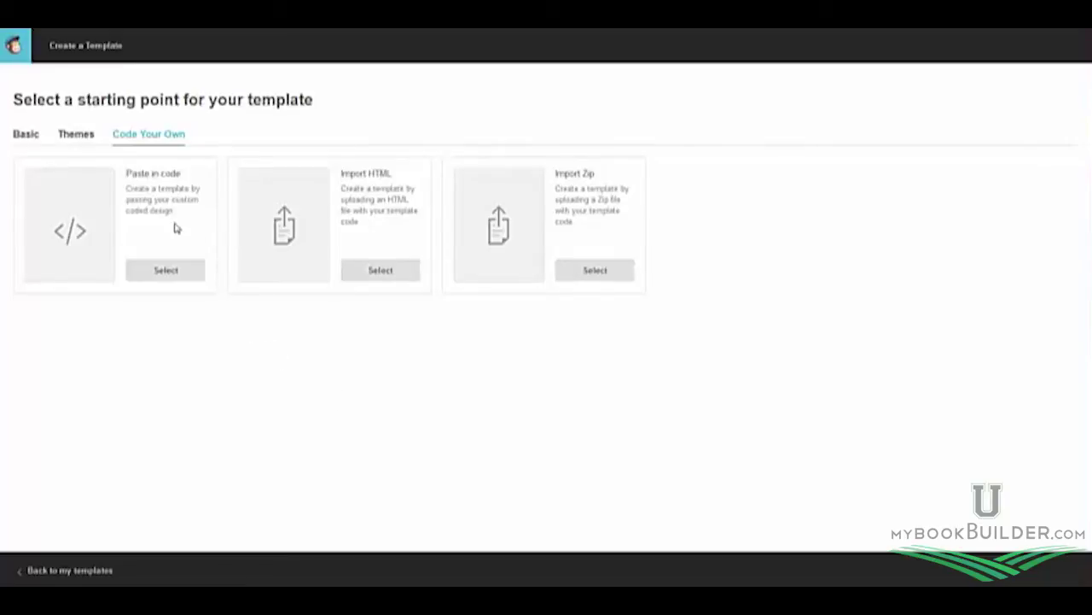
{"action": "left_click", "coordinate": [163, 280]}
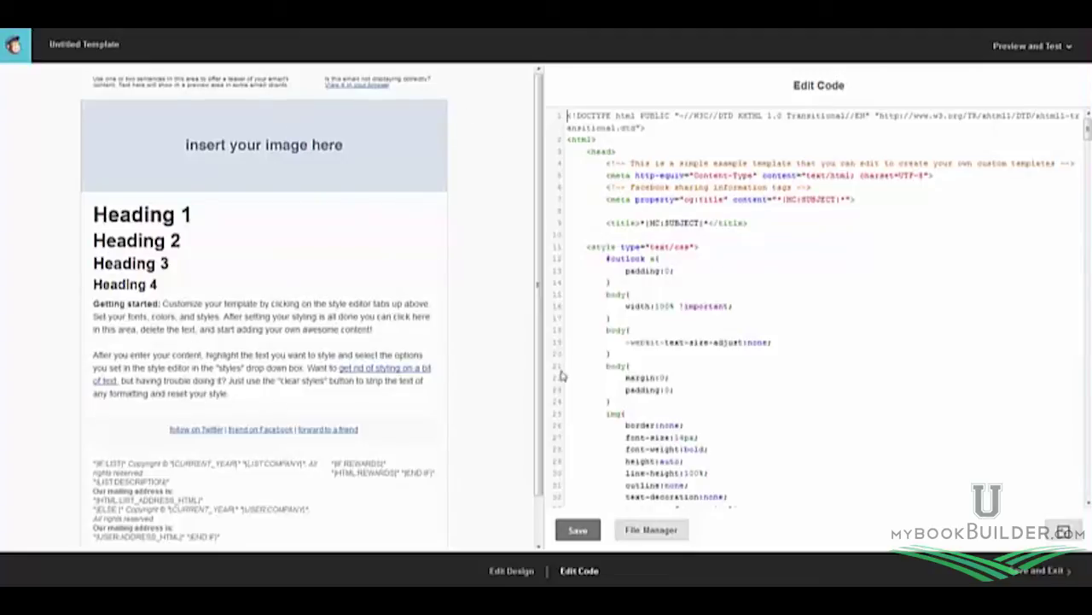
Delete all sample code from the template's Edit Code pane and save it blank.
{"action": "left_click", "coordinate": [613, 127]}
{"action": "key", "text": "ctrl+a"}
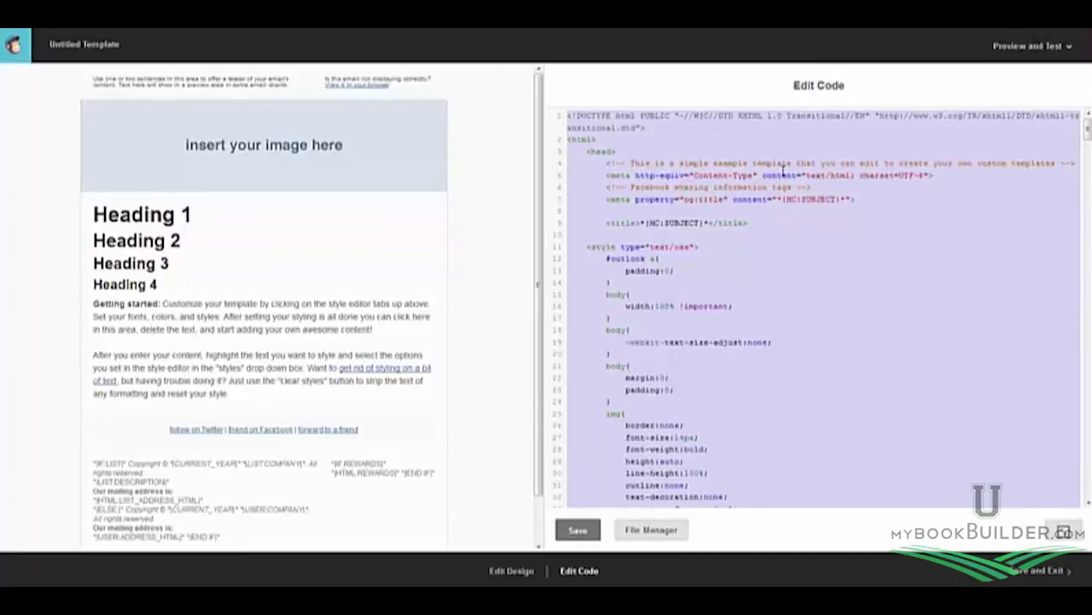
{"action": "key", "text": "Delete"}
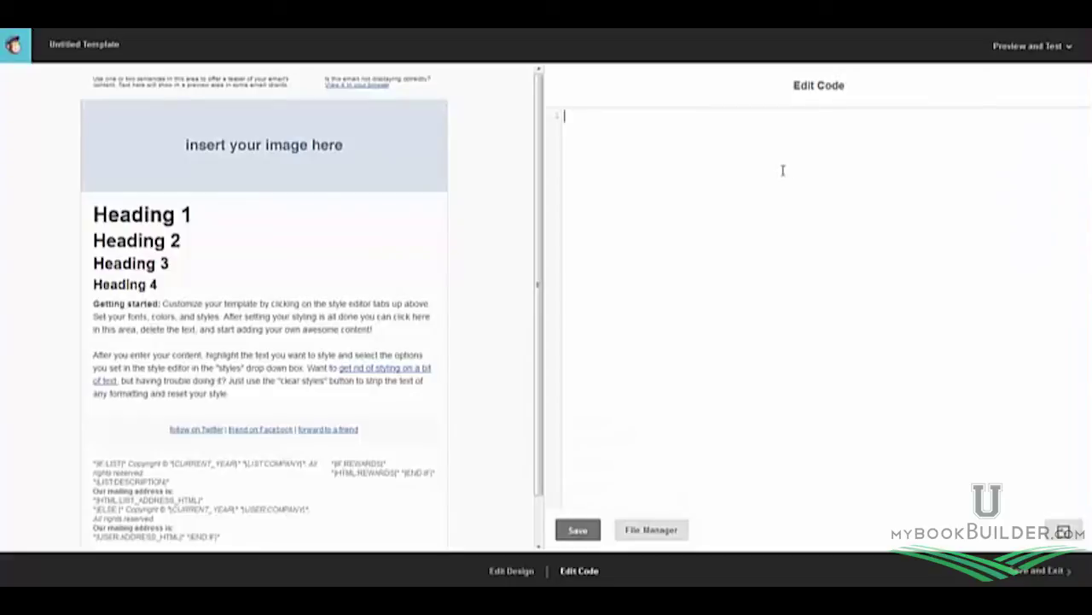
{"action": "key", "text": "ctrl+s"}
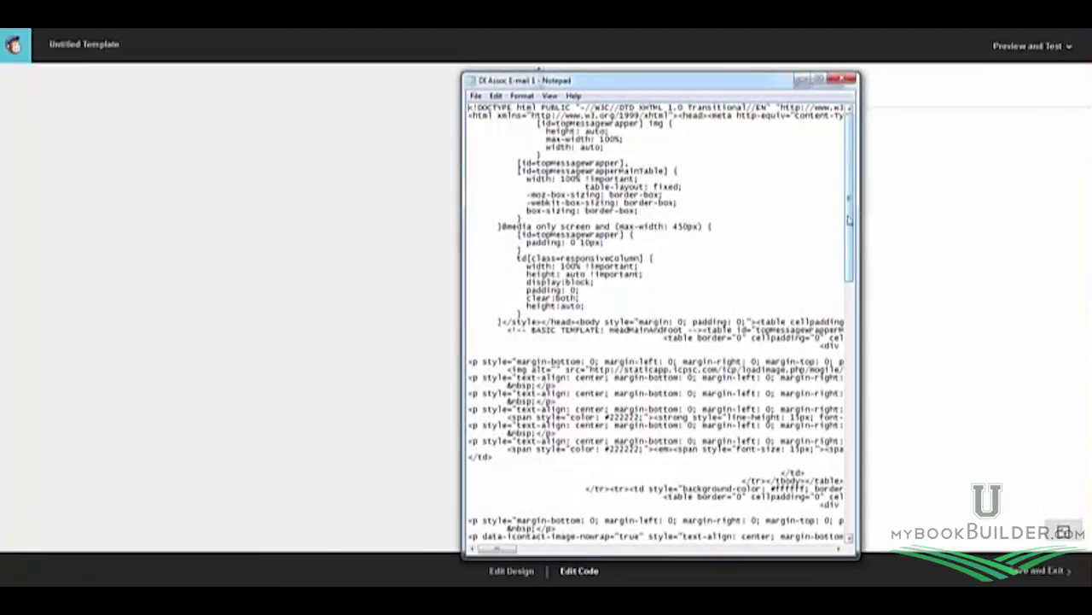
Select all the HTML email code in Notepad and return to MailChimp's code editor.
{"action": "left_click", "coordinate": [711, 187]}
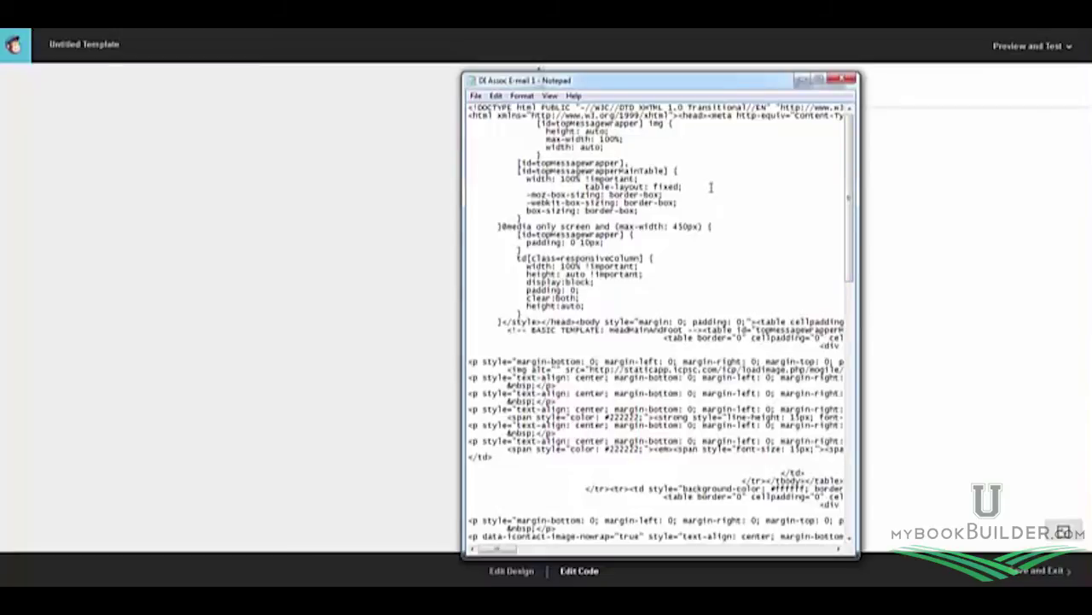
{"action": "key", "text": "ctrl+a"}
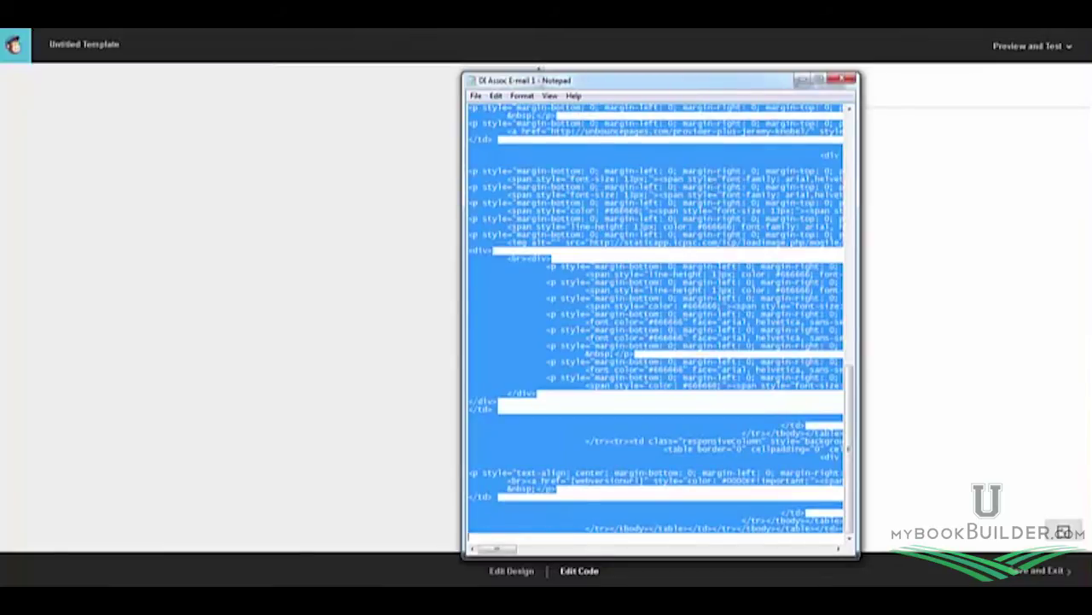
{"action": "left_click", "coordinate": [868, 124]}
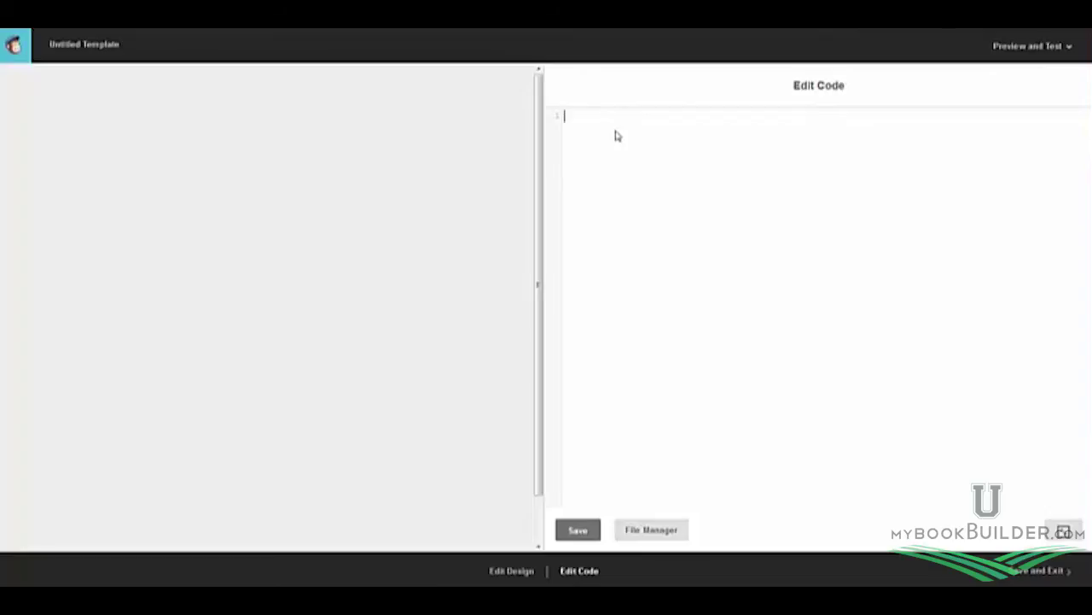
Paste the custom HTML and scroll the preview to check the Lake County Bar email.
{"action": "key", "text": "ctrl+v"}
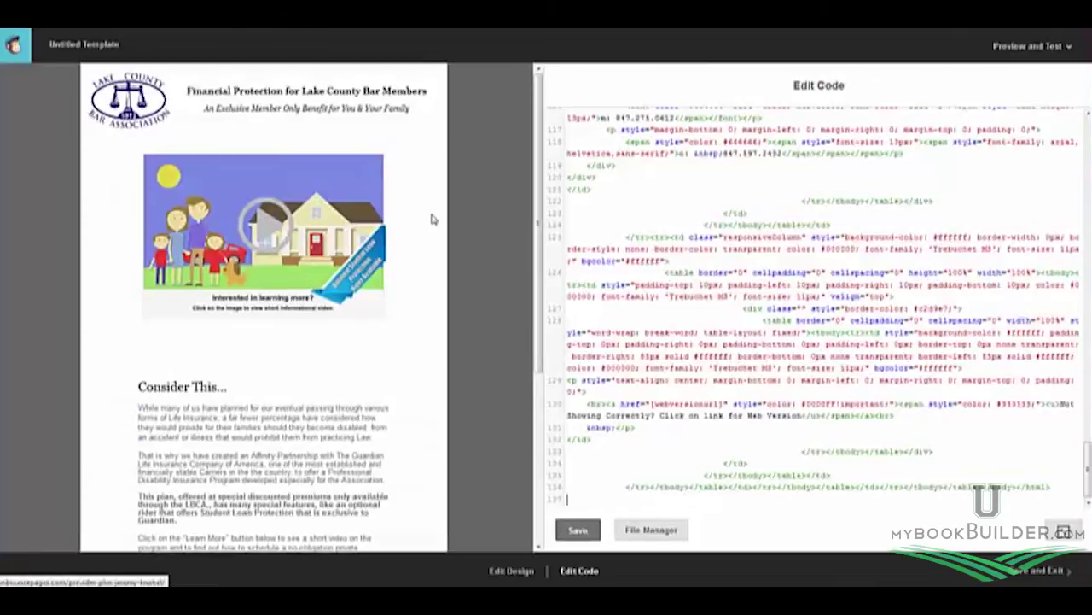
{"action": "scroll", "coordinate": [475, 232], "scroll_direction": "down", "scroll_amount": 3}
{"action": "scroll", "coordinate": [476, 232], "scroll_direction": "down", "scroll_amount": 2}
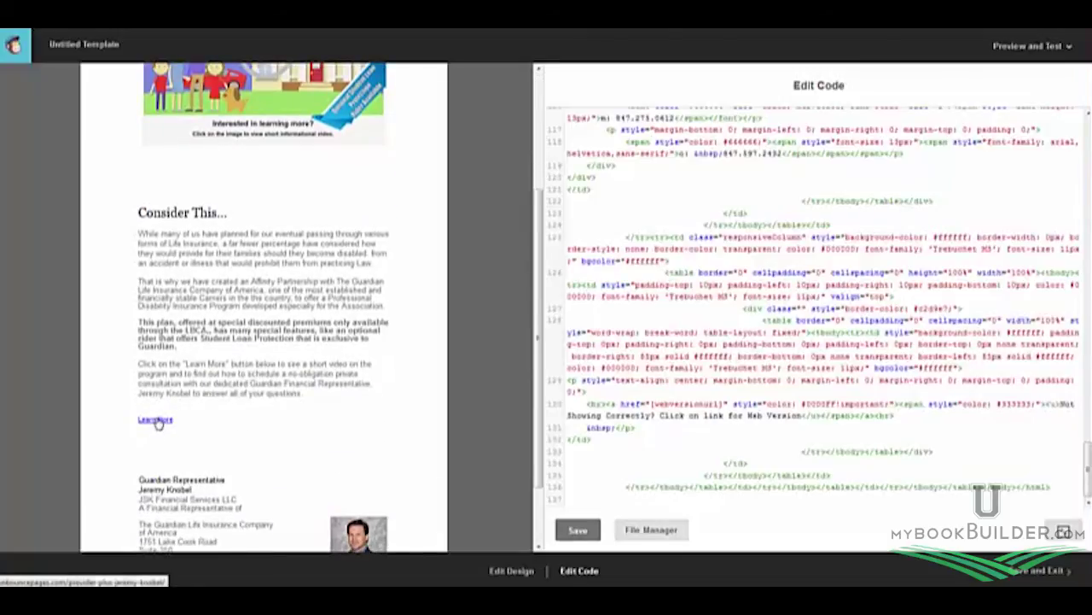
{"action": "scroll", "coordinate": [229, 415], "scroll_direction": "down", "scroll_amount": 2}
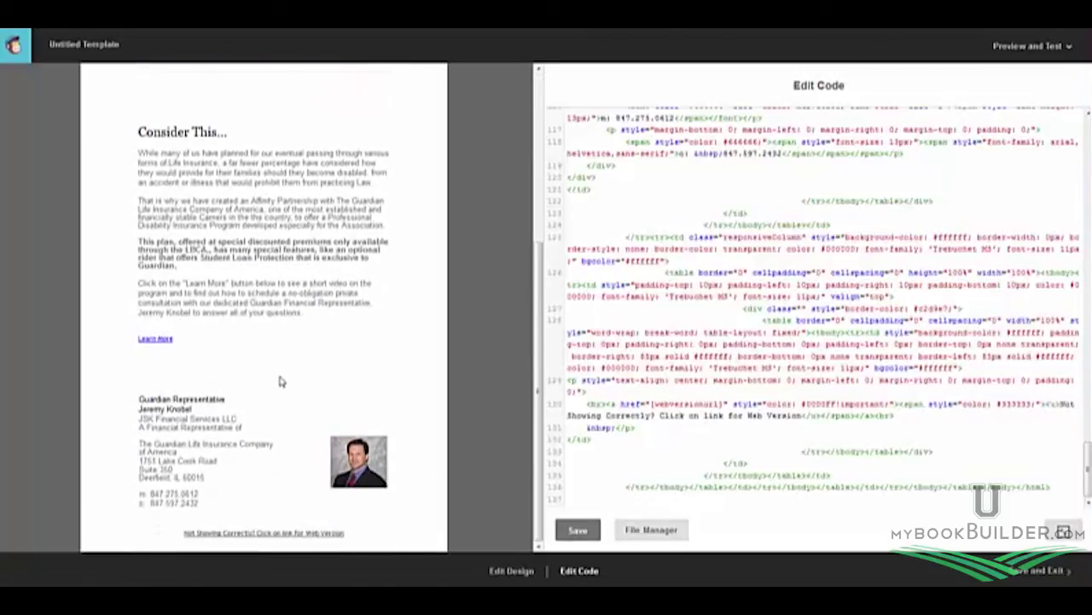
{"action": "scroll", "coordinate": [280, 367], "scroll_direction": "up", "scroll_amount": 3}
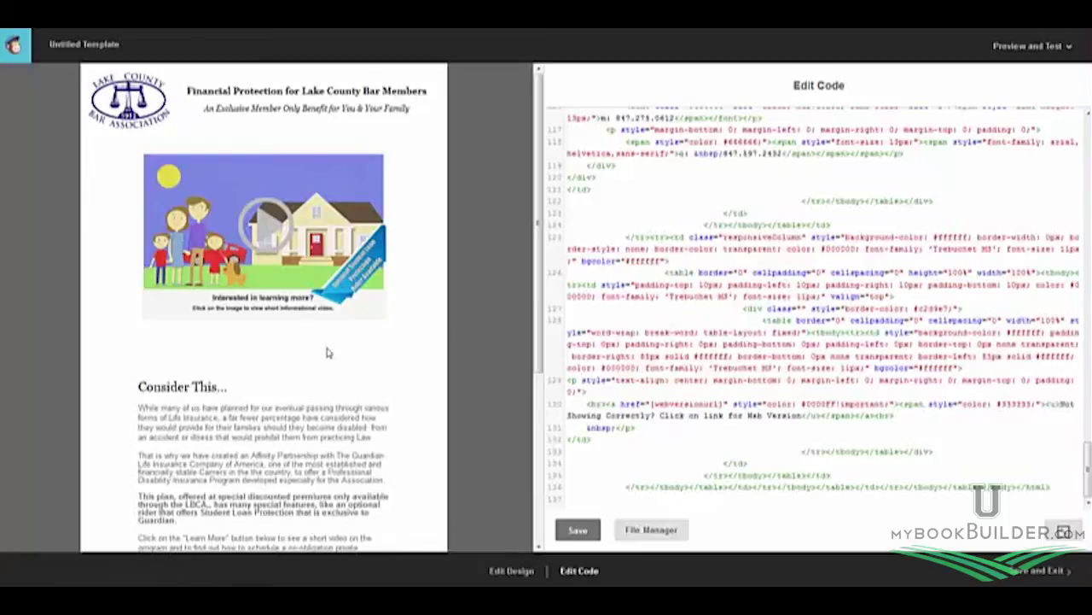
{"action": "scroll", "coordinate": [405, 380], "scroll_direction": "down", "scroll_amount": 2}
{"action": "scroll", "coordinate": [407, 380], "scroll_direction": "down", "scroll_amount": 1}
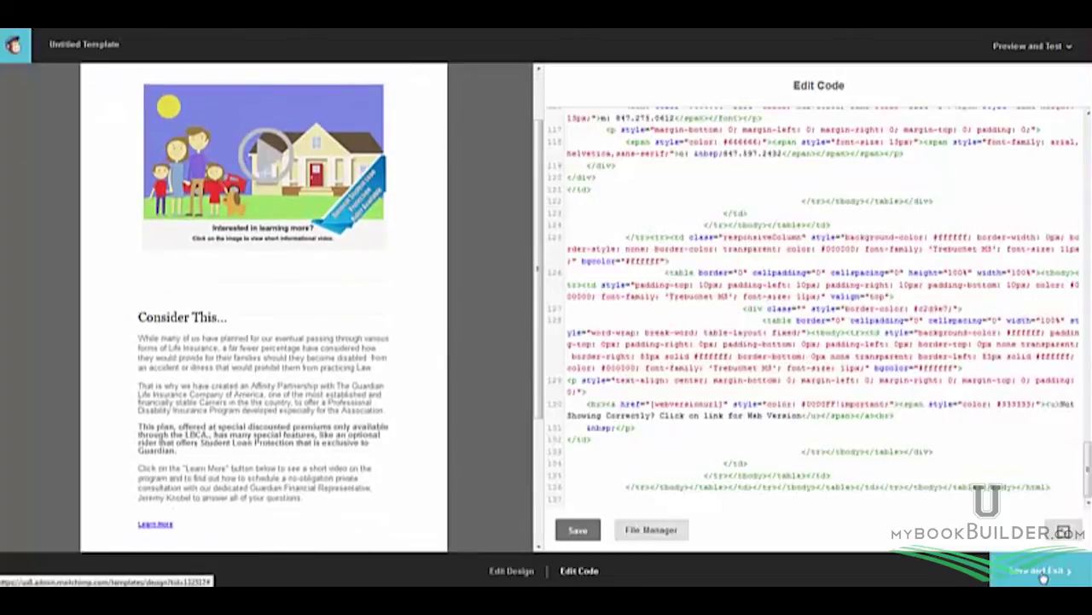
Save and exit the template under the name 'Test Blast Chimp'.
{"action": "left_click", "coordinate": [1043, 578]}
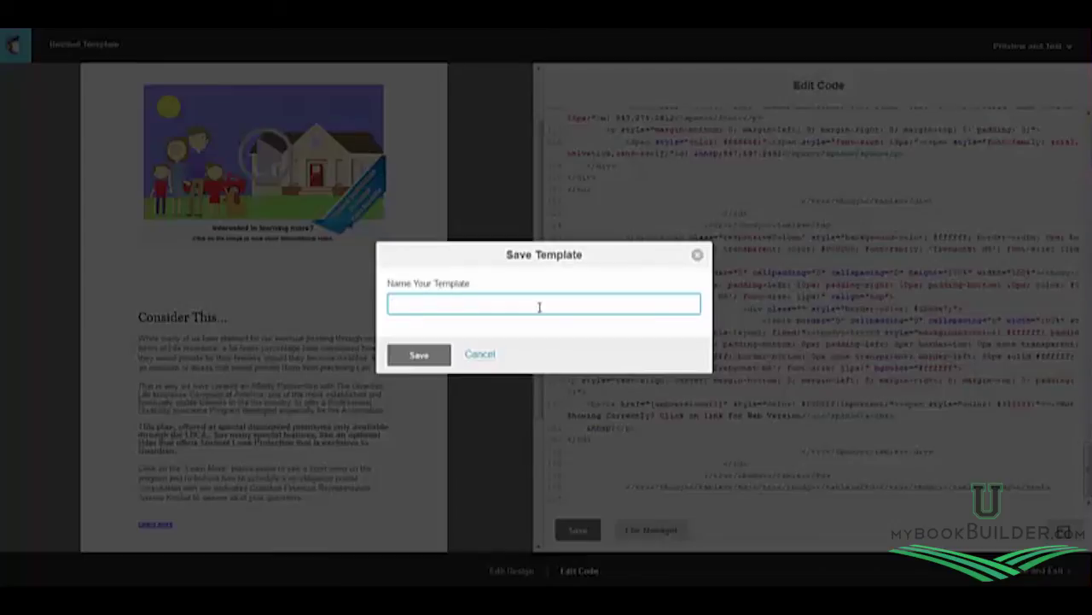
{"action": "type", "text": "Test "}
{"action": "type", "text": "Blast"}
{"action": "type", "text": " Chimp"}
{"action": "left_click", "coordinate": [418, 355]}
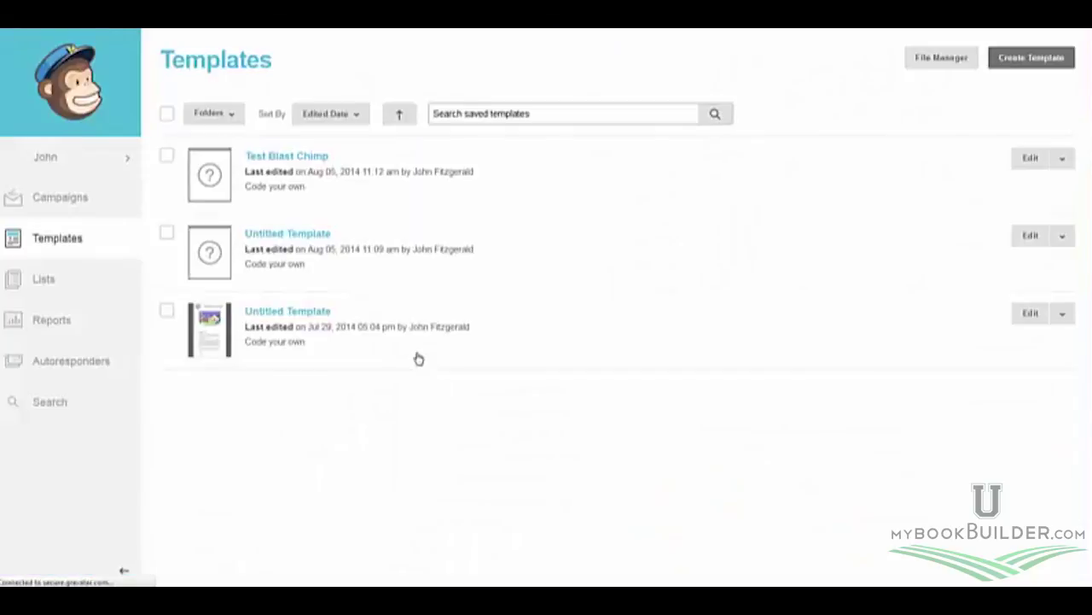